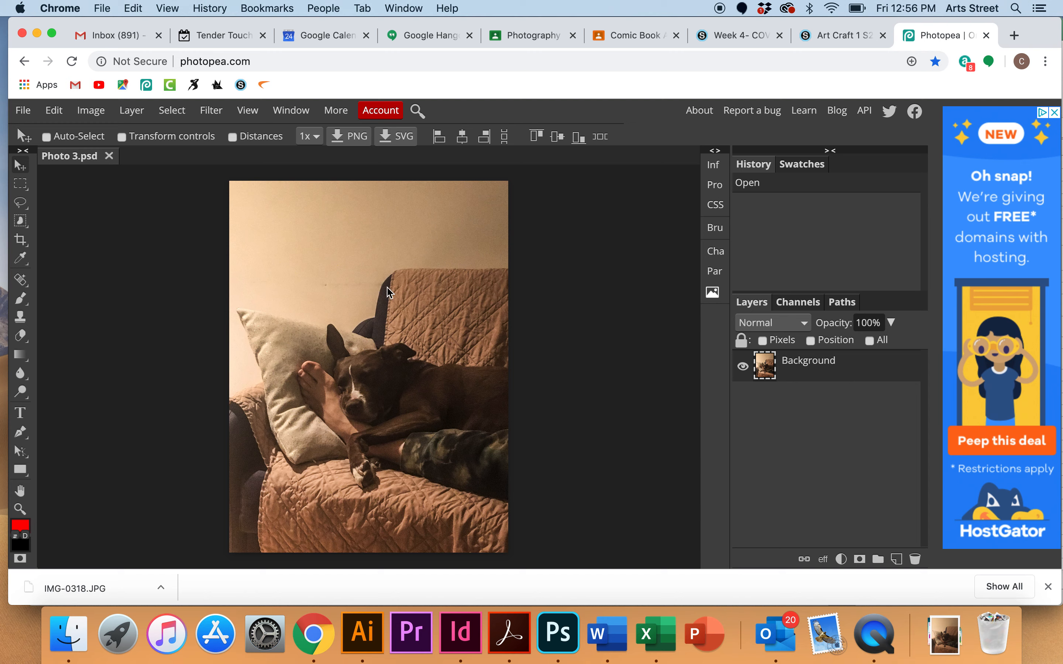
{"action": "left_click", "coordinate": [97, 114]}
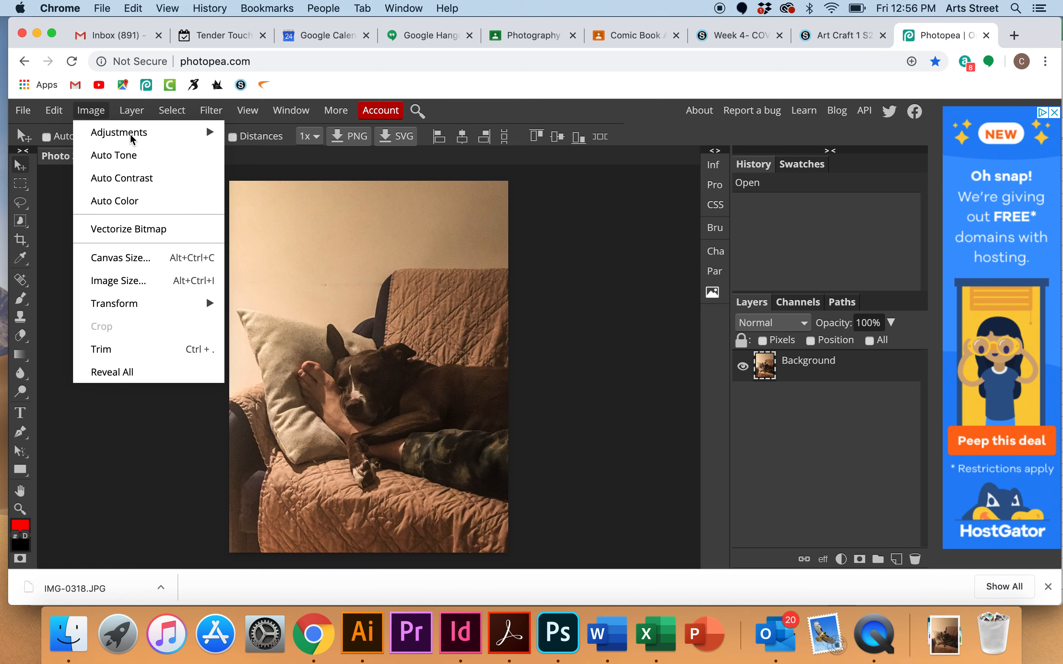
{"action": "mouse_move", "coordinate": [146, 139]}
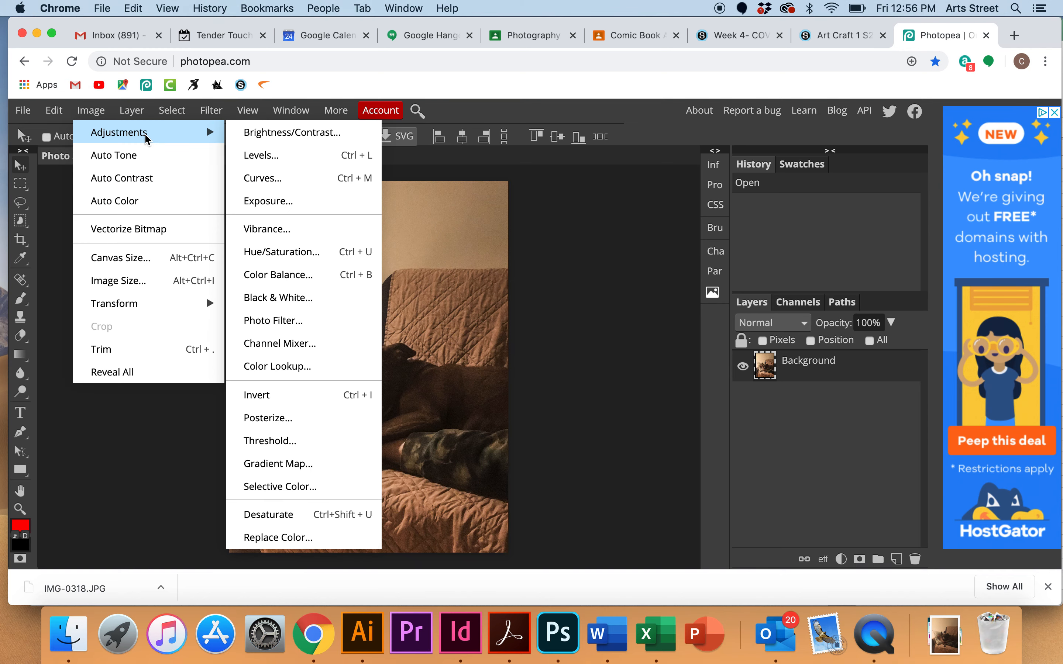
{"action": "left_click", "coordinate": [161, 432]}
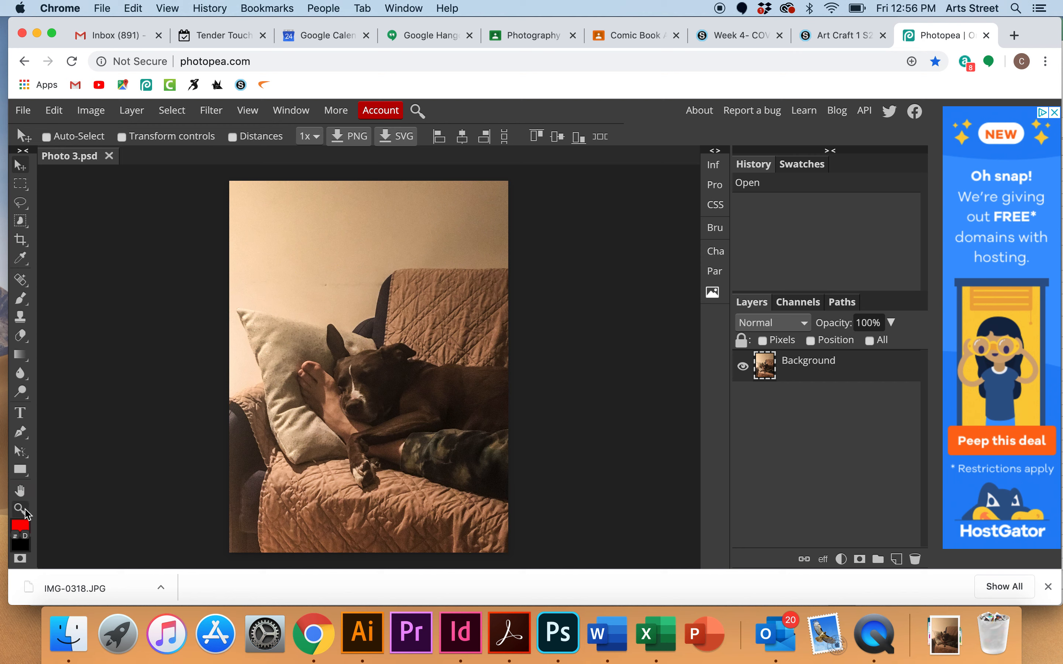
Crop the photo to cut off a narrow strip of wall along its upper edge, keeping the full width
{"action": "left_click", "coordinate": [23, 244]}
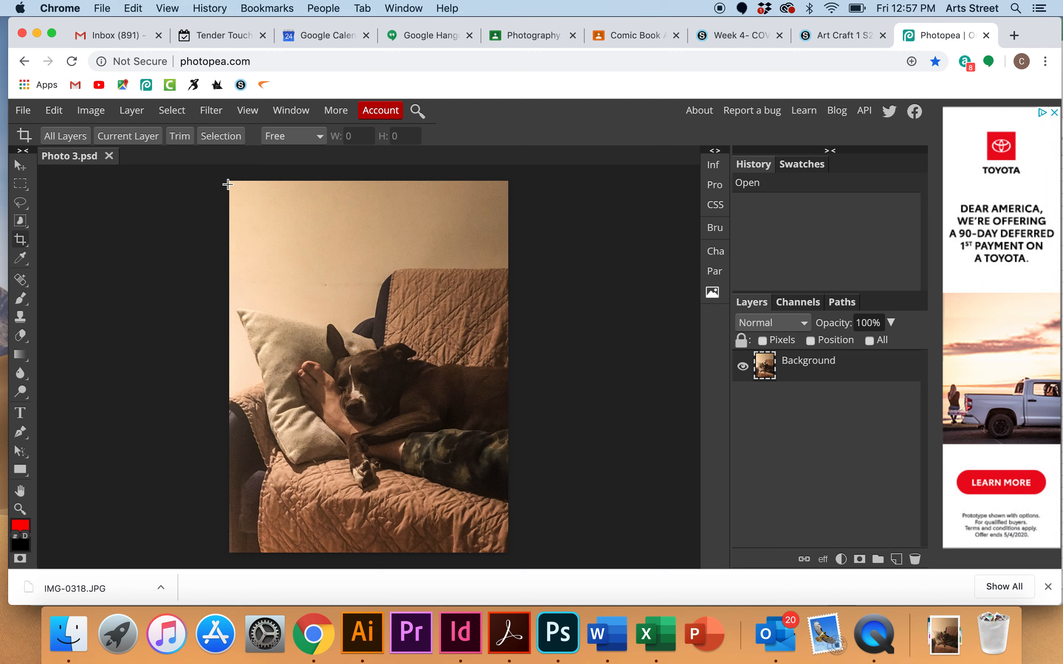
{"action": "left_click_drag", "start_coordinate": [229, 264], "coordinate": [507, 555]}
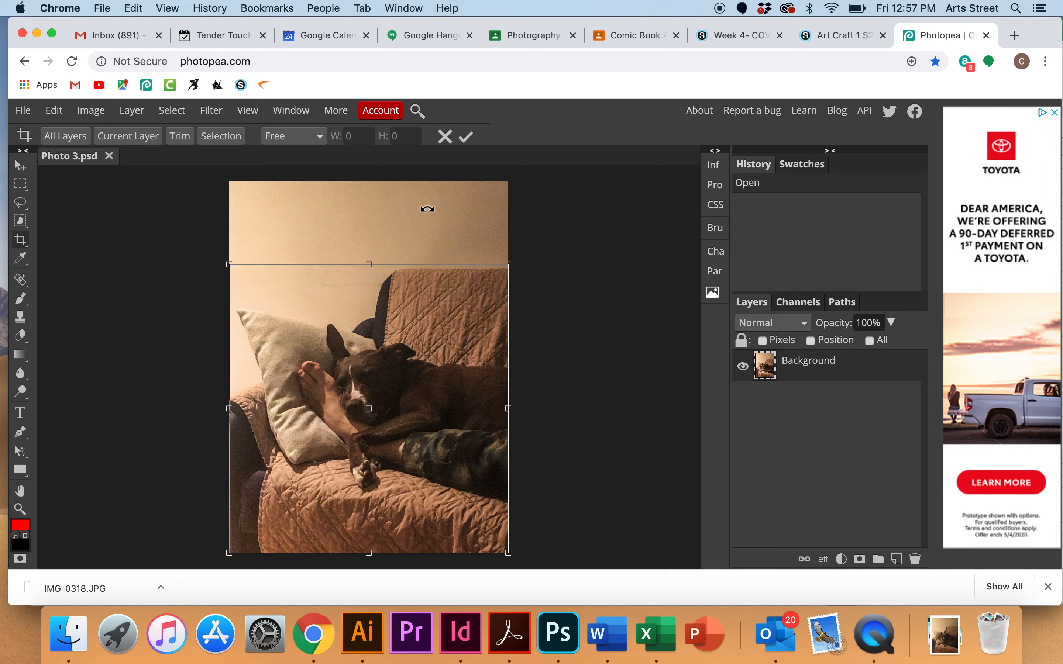
{"action": "left_click_drag", "start_coordinate": [370, 265], "coordinate": [382, 202]}
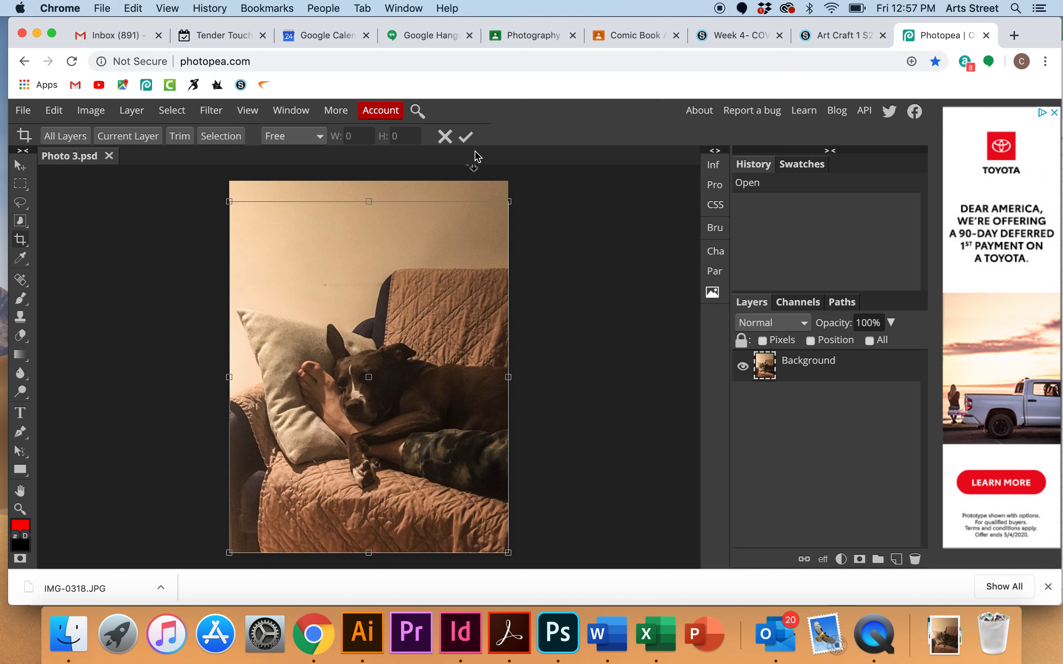
{"action": "mouse_move", "coordinate": [229, 201]}
{"action": "left_mouse_down"}
{"action": "mouse_move", "coordinate": [286, 226]}
{"action": "mouse_move", "coordinate": [322, 278]}
{"action": "mouse_move", "coordinate": [228, 233]}
{"action": "mouse_move", "coordinate": [228, 212]}
{"action": "left_mouse_up"}
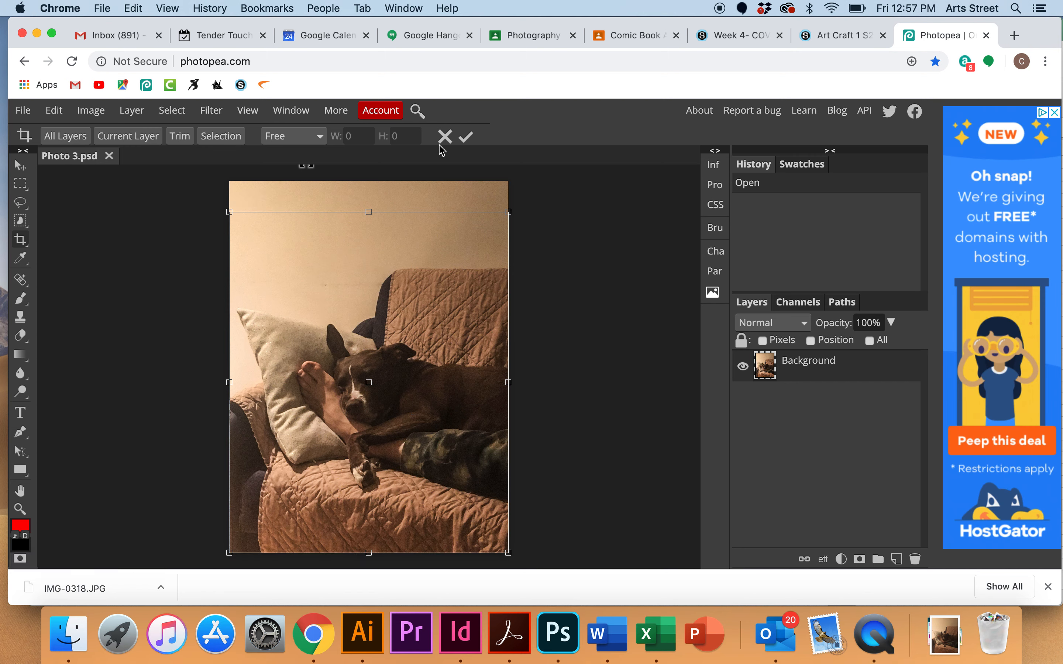
{"action": "left_click", "coordinate": [467, 138]}
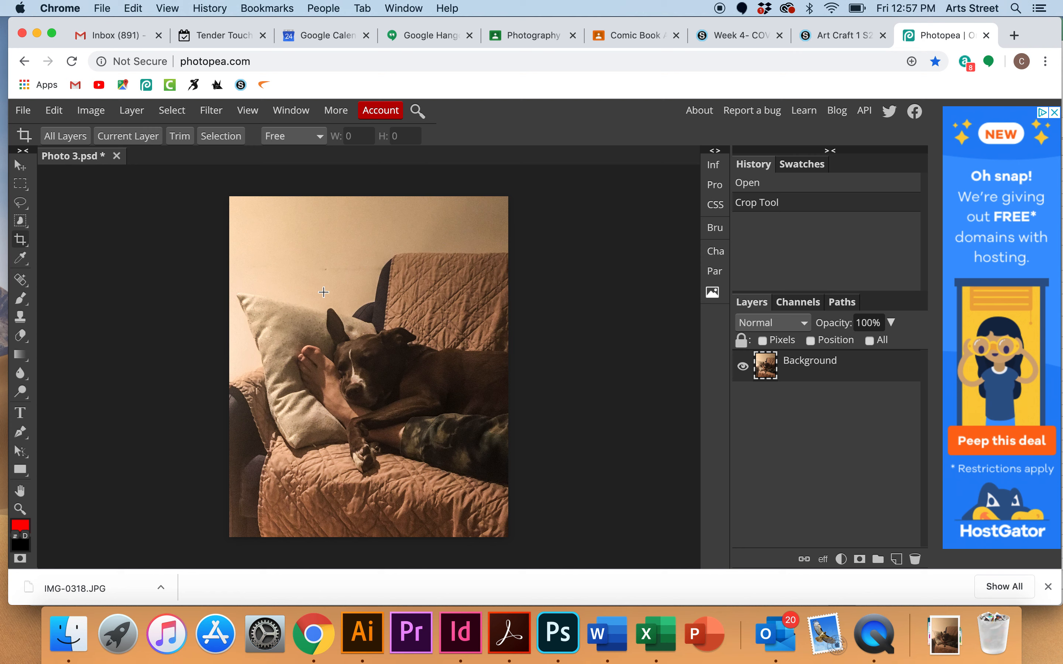
{"action": "left_click", "coordinate": [22, 413]}
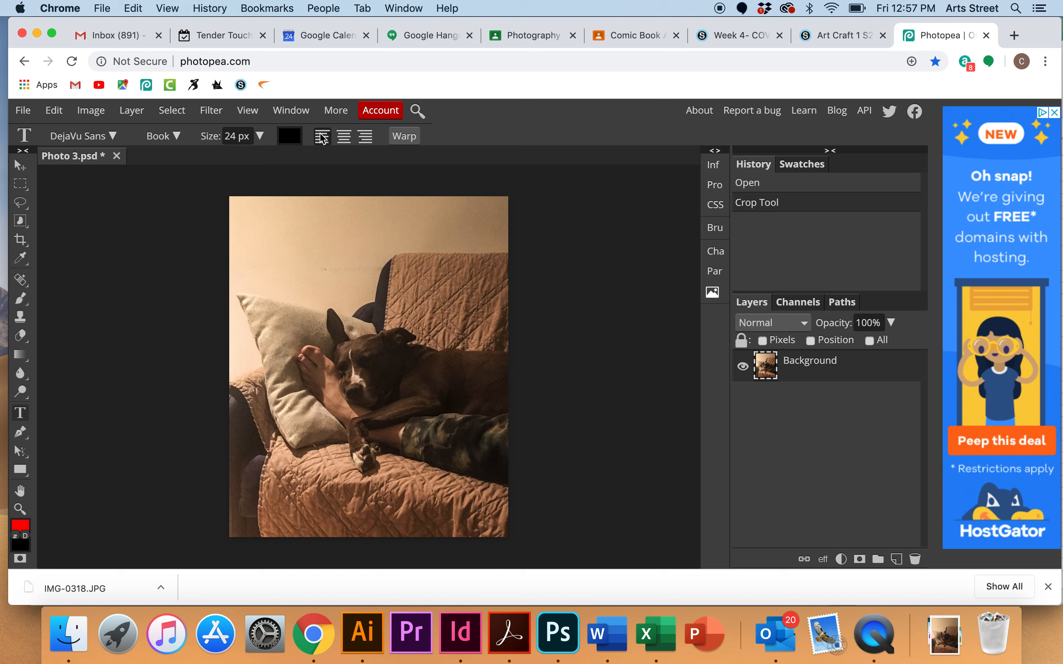
{"action": "left_click", "coordinate": [113, 136]}
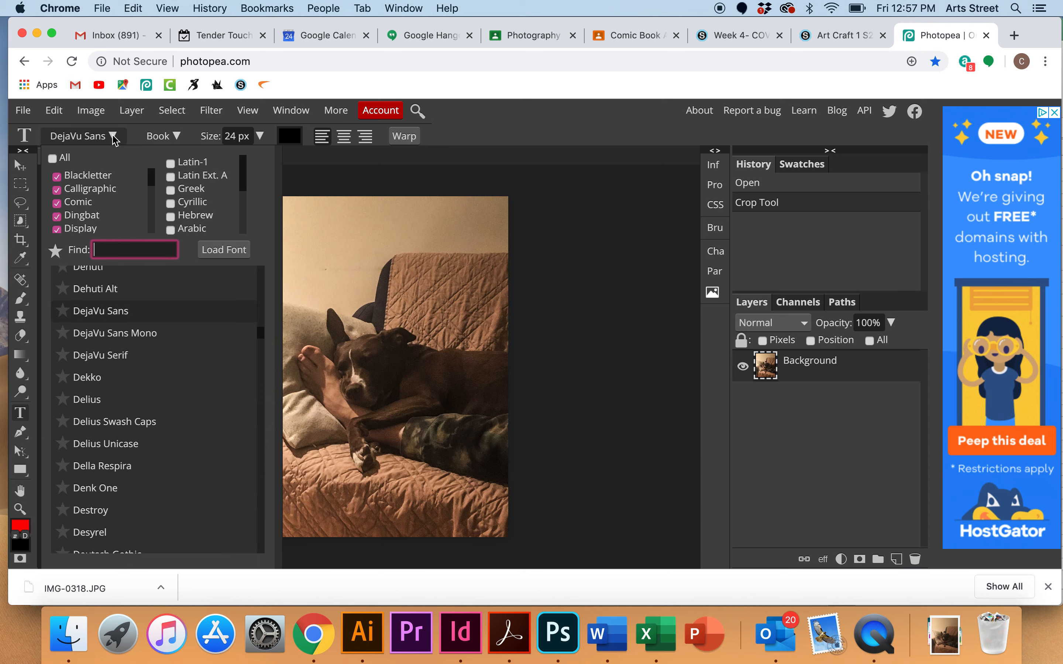
{"action": "scroll", "coordinate": [167, 434], "scroll_direction": "down", "scroll_amount": 3}
{"action": "scroll", "coordinate": [167, 434], "scroll_direction": "down", "scroll_amount": 3}
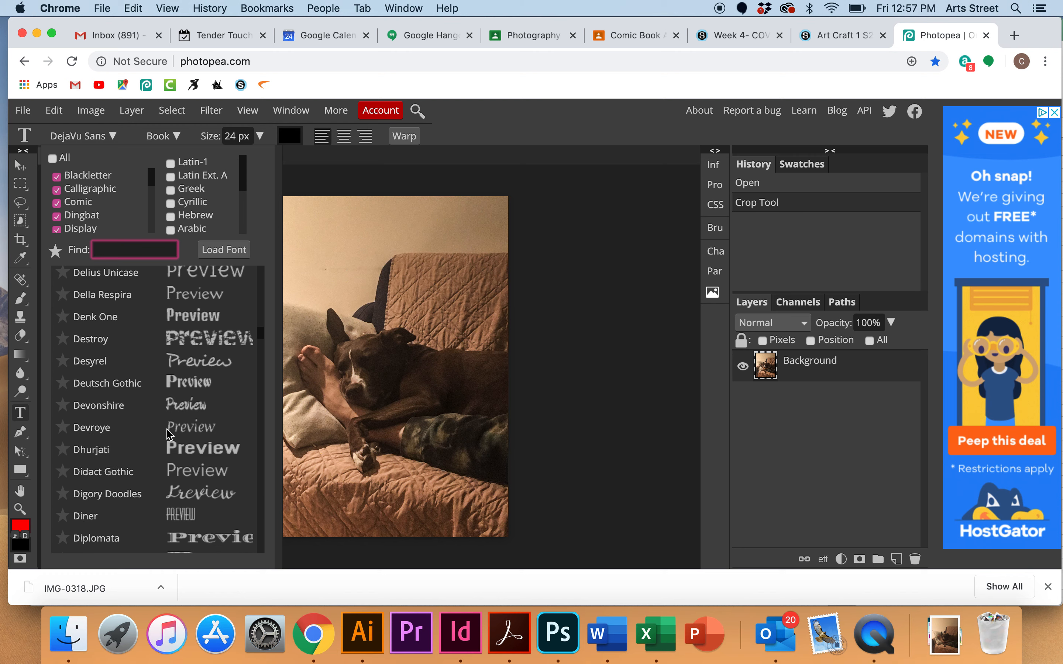
{"action": "scroll", "coordinate": [207, 429], "scroll_direction": "up", "scroll_amount": 15}
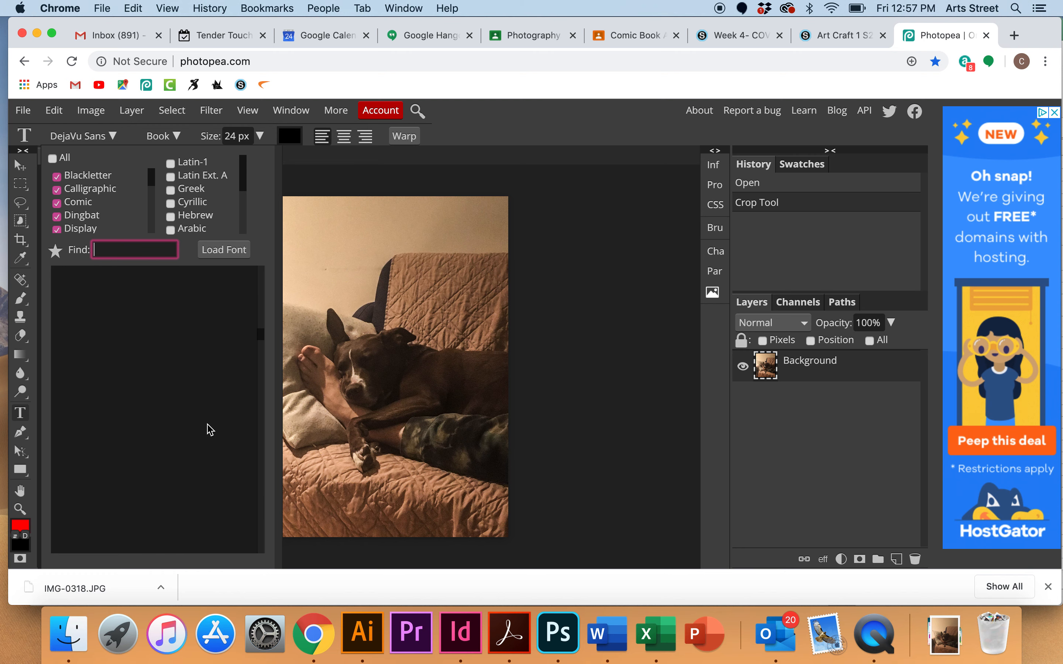
{"action": "left_click", "coordinate": [121, 140]}
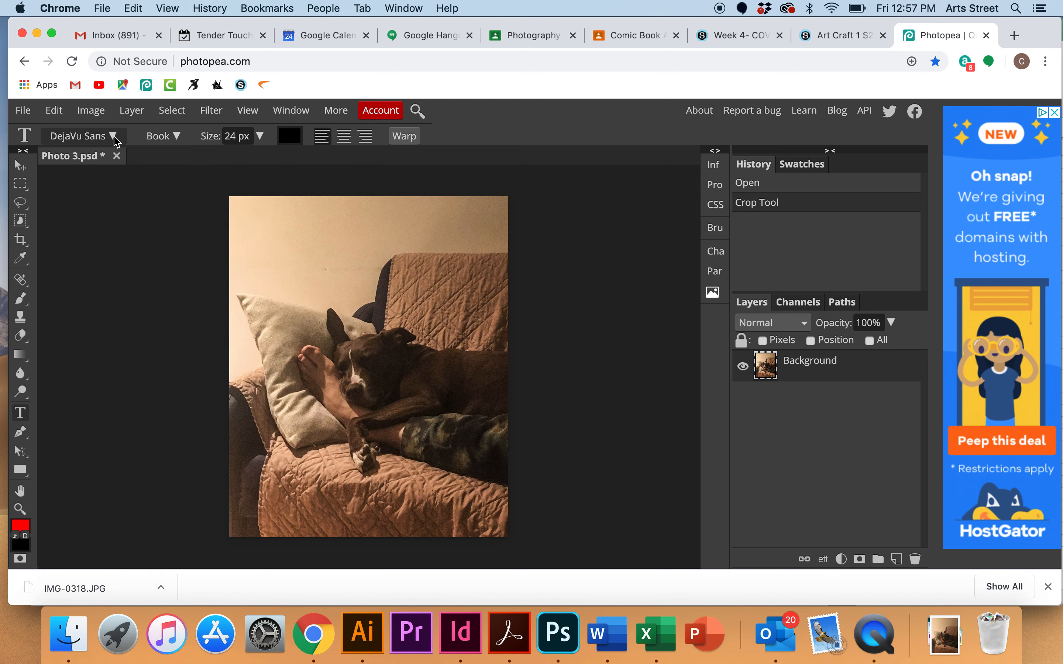
{"action": "left_click", "coordinate": [262, 138]}
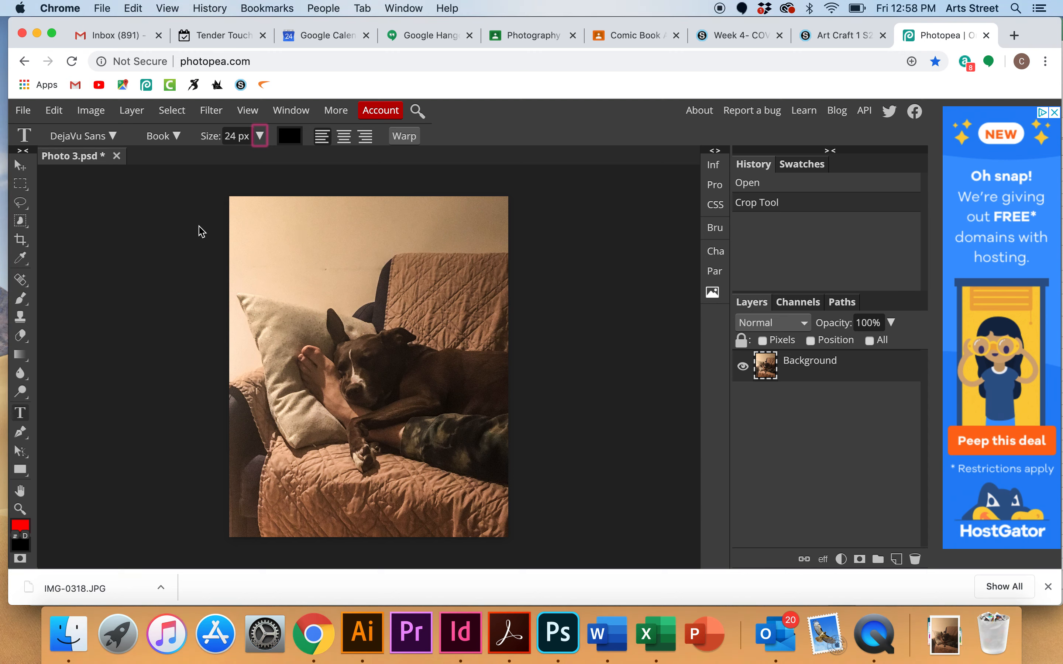
Add a text box across the wall near the photo's upper edge reading "Waiting" and set its size to 150 px
{"action": "left_click", "coordinate": [23, 411]}
{"action": "left_click_drag", "start_coordinate": [243, 205], "coordinate": [493, 246]}
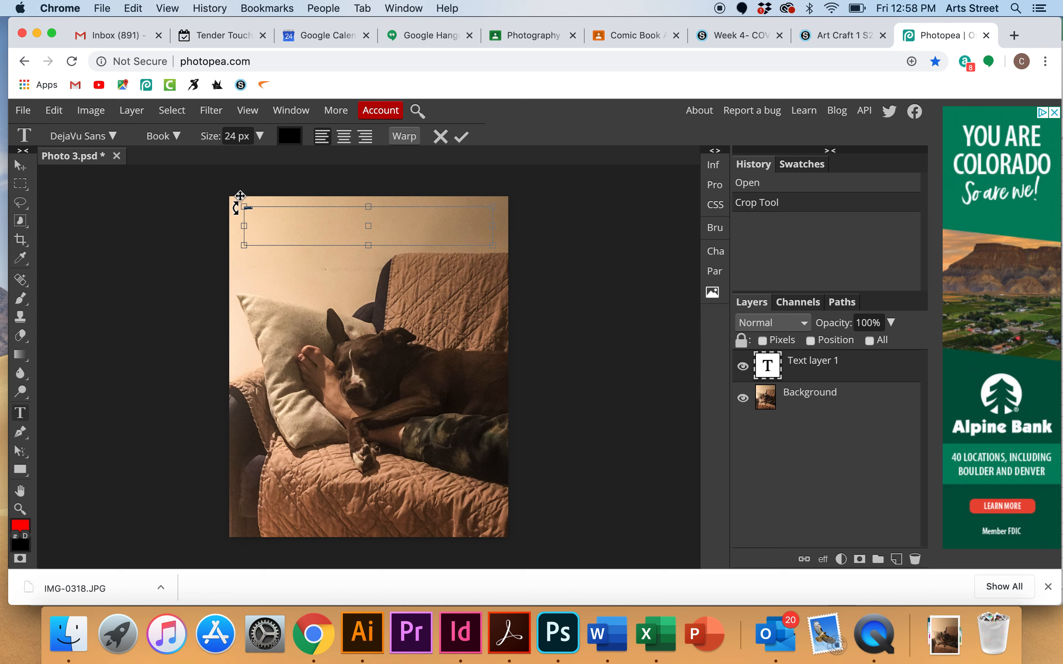
{"action": "left_click", "coordinate": [260, 135]}
{"action": "left_click_drag", "start_coordinate": [236, 159], "coordinate": [298, 174]}
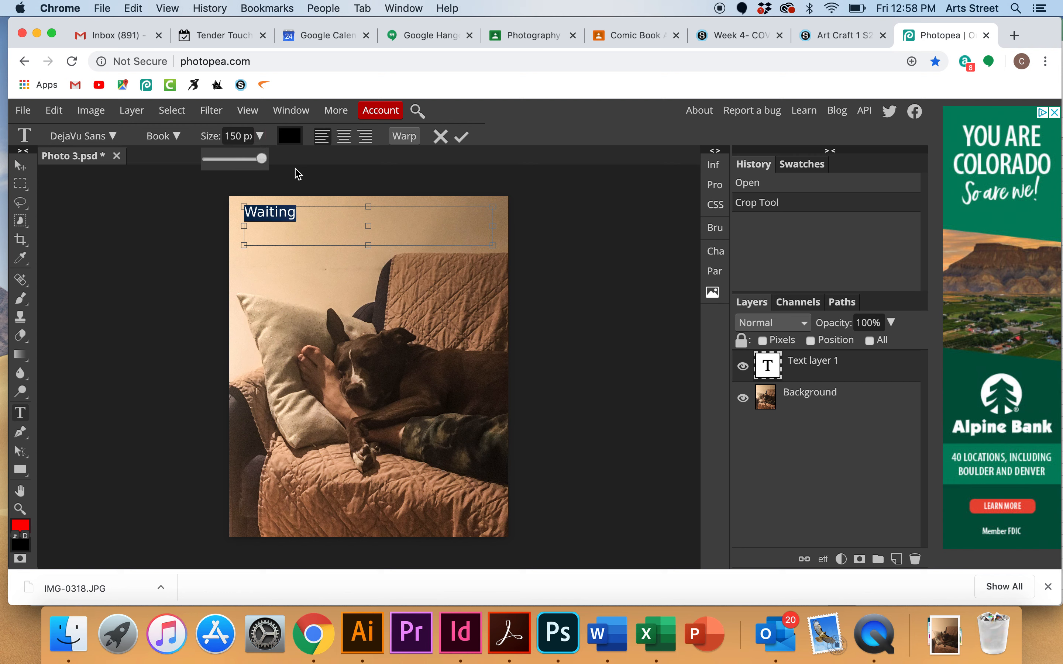
Try a size of 200 px for the "Waiting" text and settle on 250 px
{"action": "left_click", "coordinate": [239, 134]}
{"action": "left_click_drag", "start_coordinate": [244, 136], "coordinate": [214, 136]}
{"action": "type", "text": "200"}
{"action": "key", "text": "Return"}
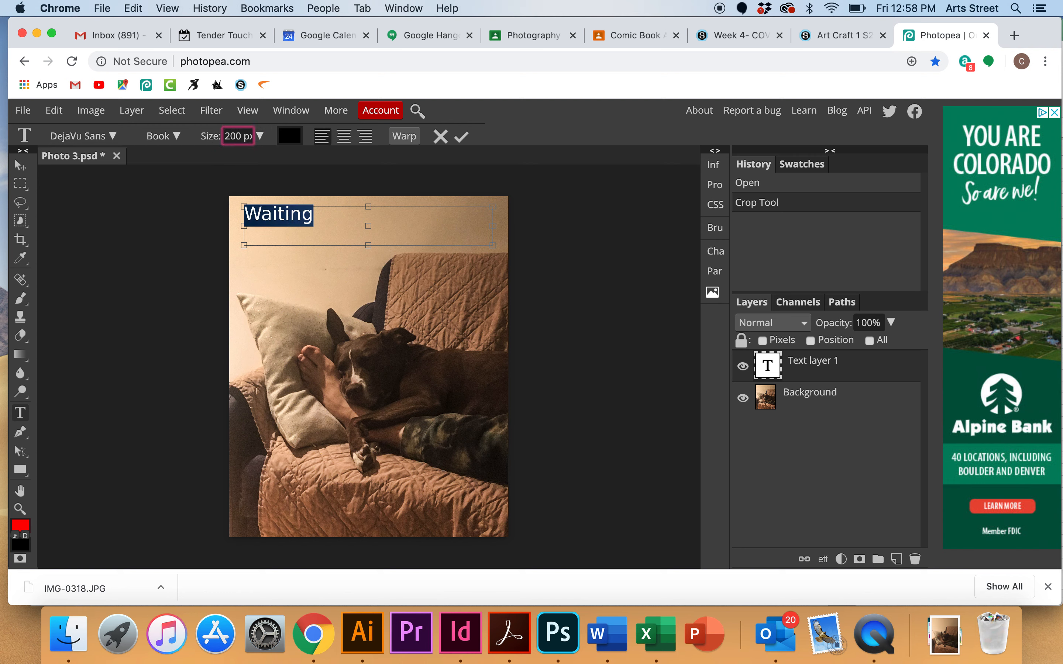
{"action": "left_click_drag", "start_coordinate": [240, 136], "coordinate": [205, 135]}
{"action": "type", "text": "250"}
{"action": "key", "text": "Return"}
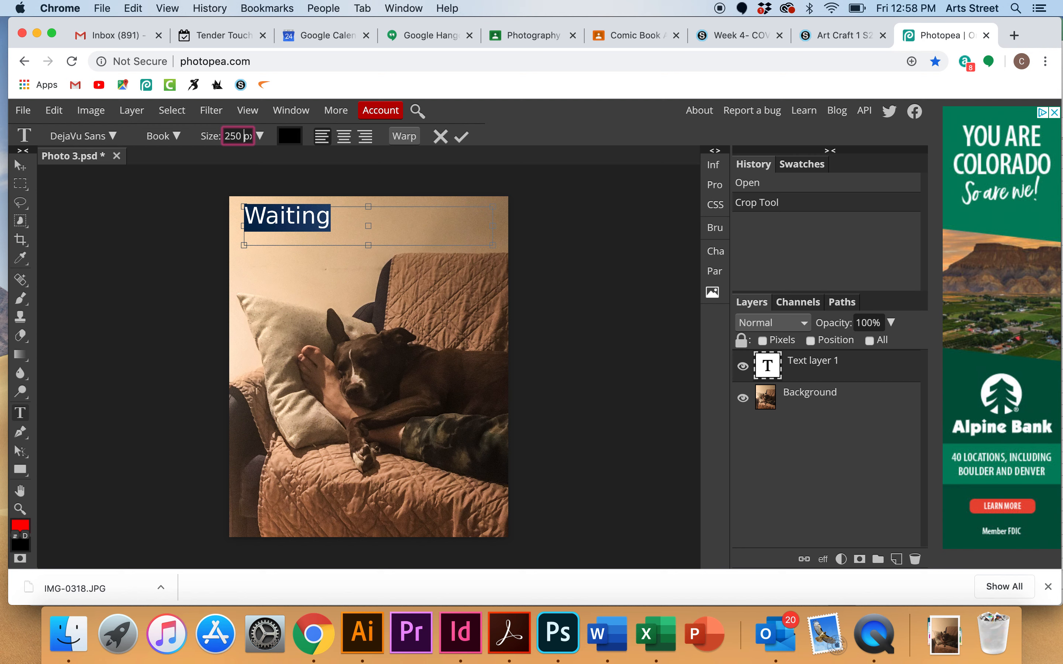
Append "..." to the word "Waiting" and change the font of the whole text to Do Hyeon
{"action": "left_click", "coordinate": [331, 217]}
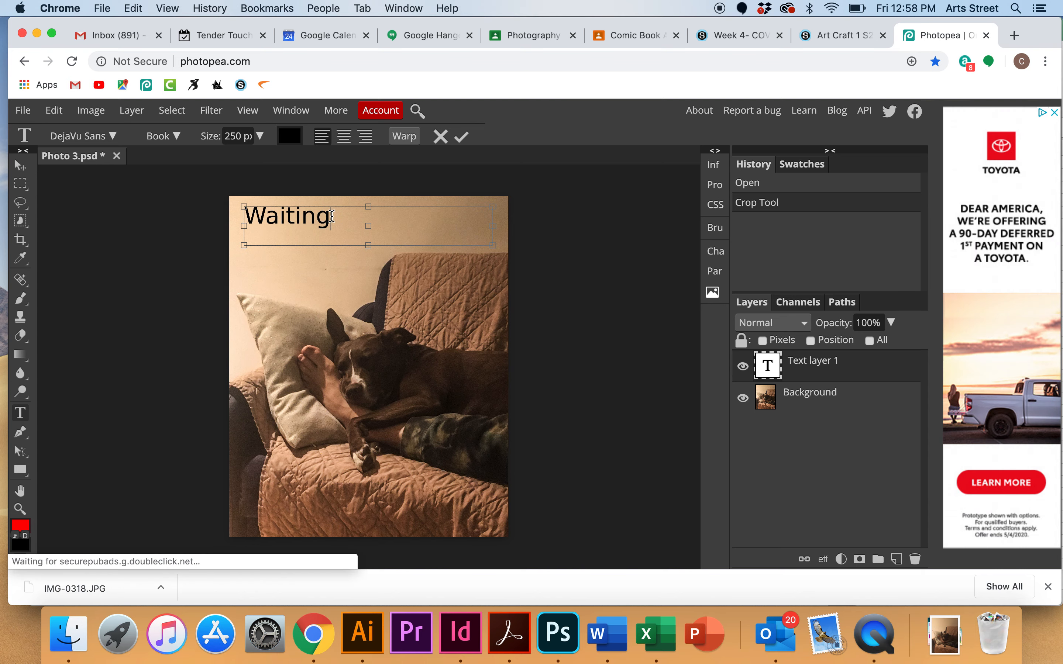
{"action": "type", "text": "..."}
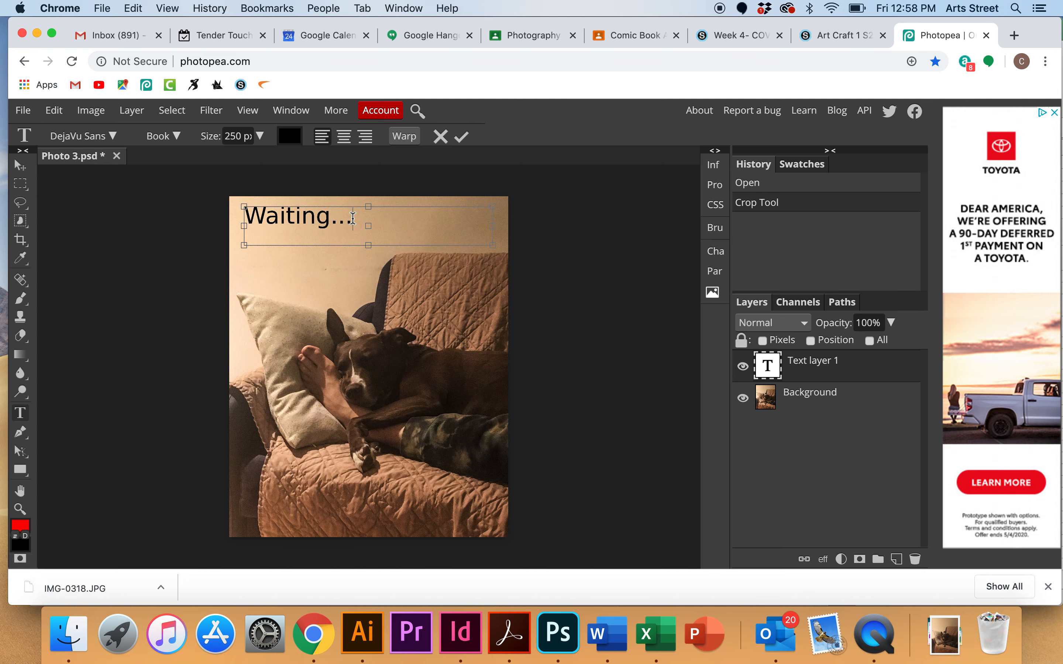
{"action": "left_click_drag", "start_coordinate": [353, 217], "coordinate": [232, 217]}
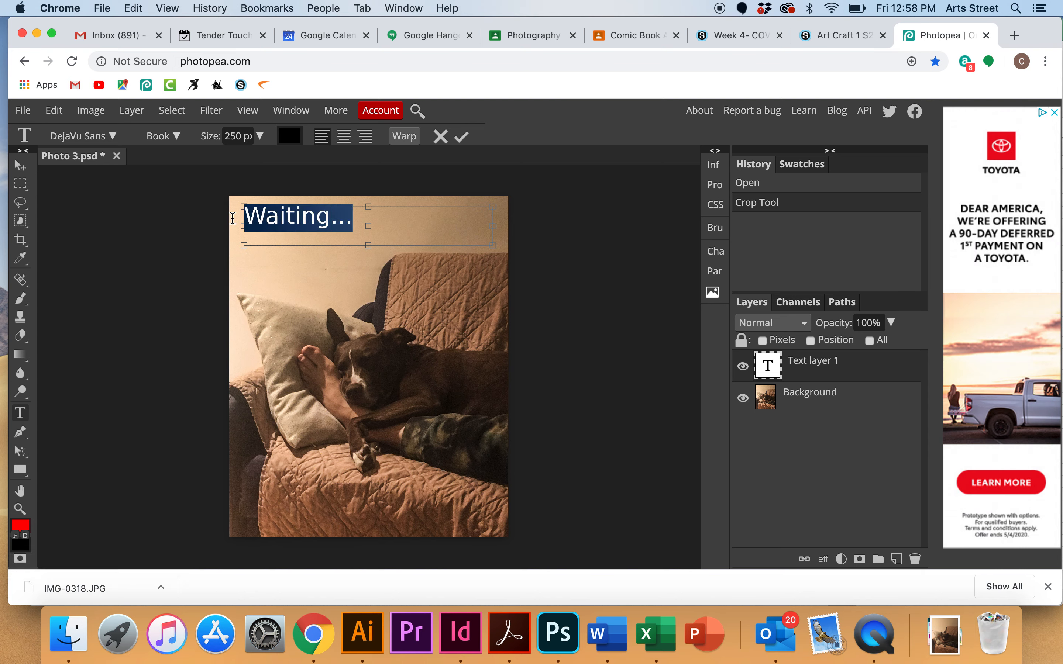
{"action": "left_click", "coordinate": [114, 137]}
{"action": "scroll", "coordinate": [155, 355], "scroll_direction": "down", "scroll_amount": 5}
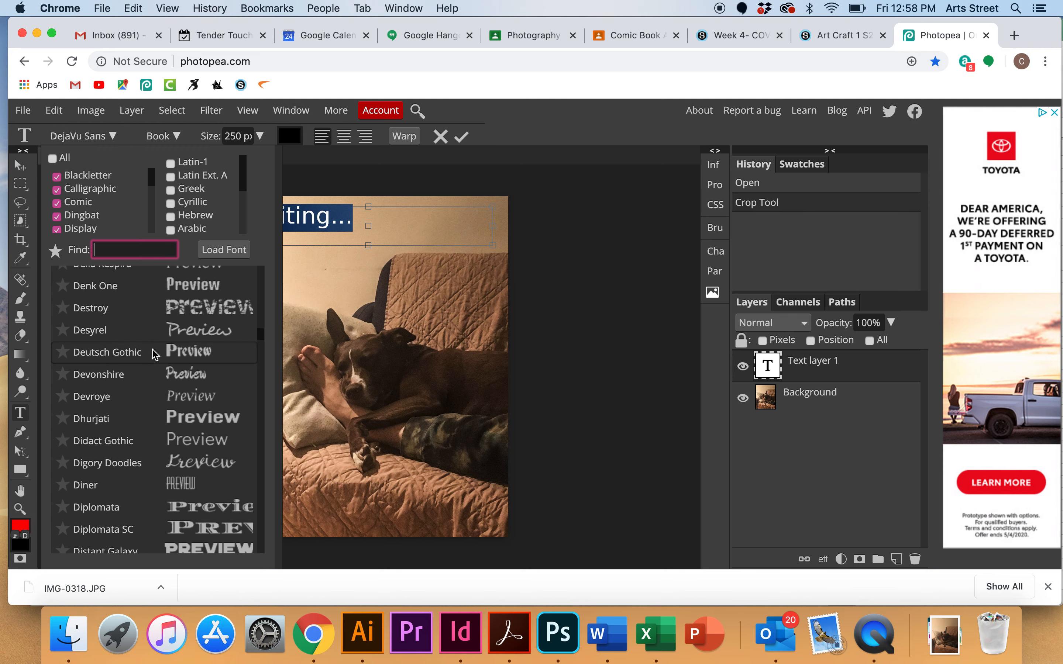
{"action": "scroll", "coordinate": [155, 355], "scroll_direction": "down", "scroll_amount": 7}
{"action": "scroll", "coordinate": [154, 355], "scroll_direction": "down", "scroll_amount": 3}
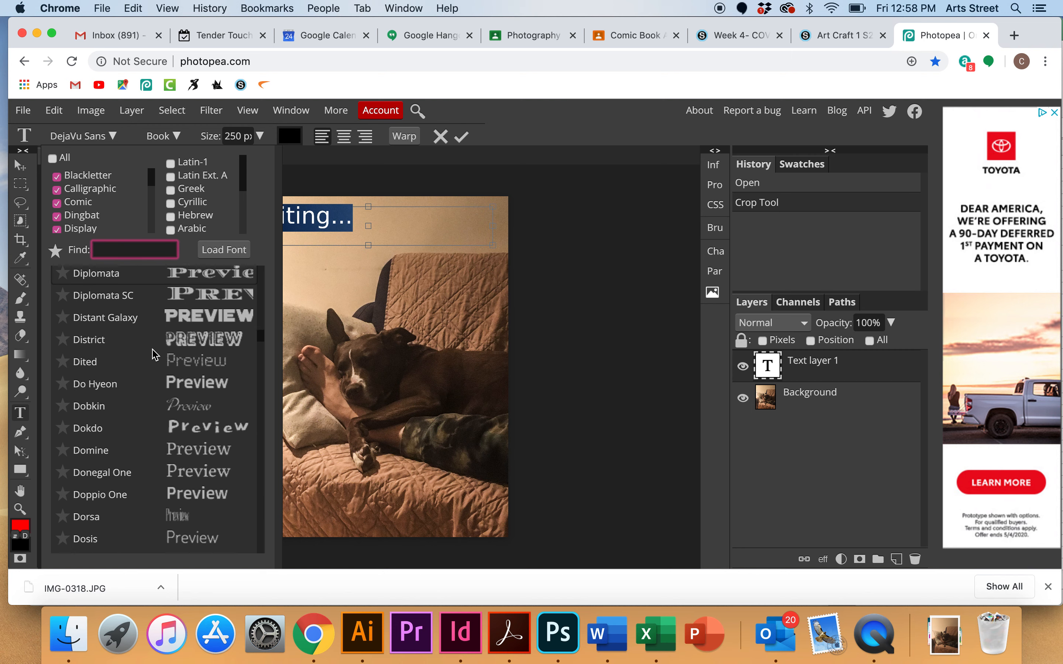
{"action": "left_click", "coordinate": [205, 379]}
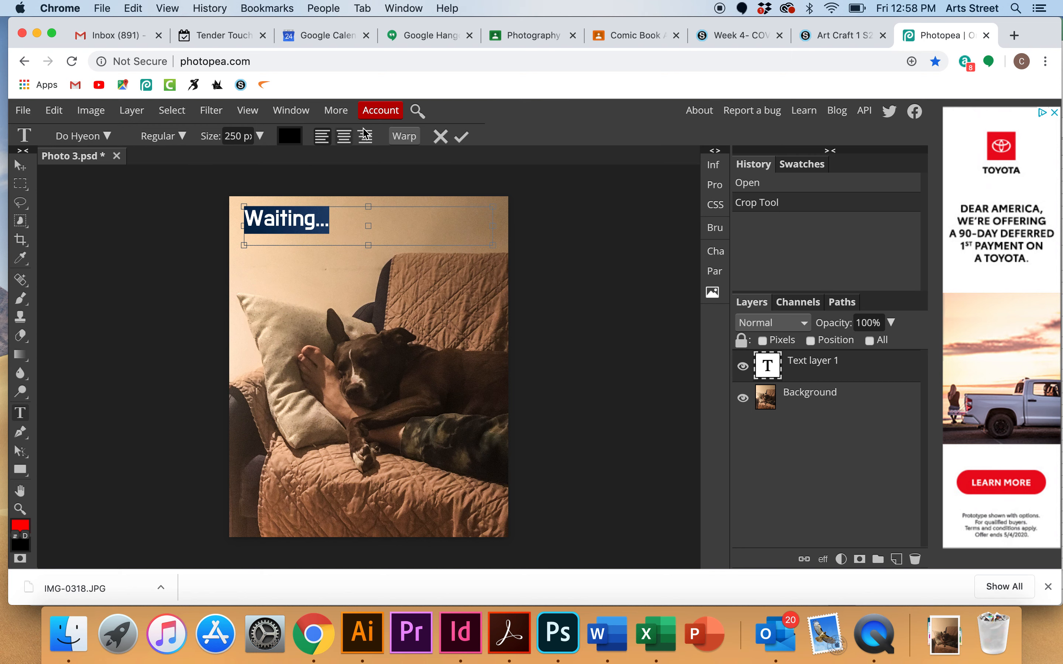
Set the colour of the "Waiting..." text to white
{"action": "left_click", "coordinate": [291, 137]}
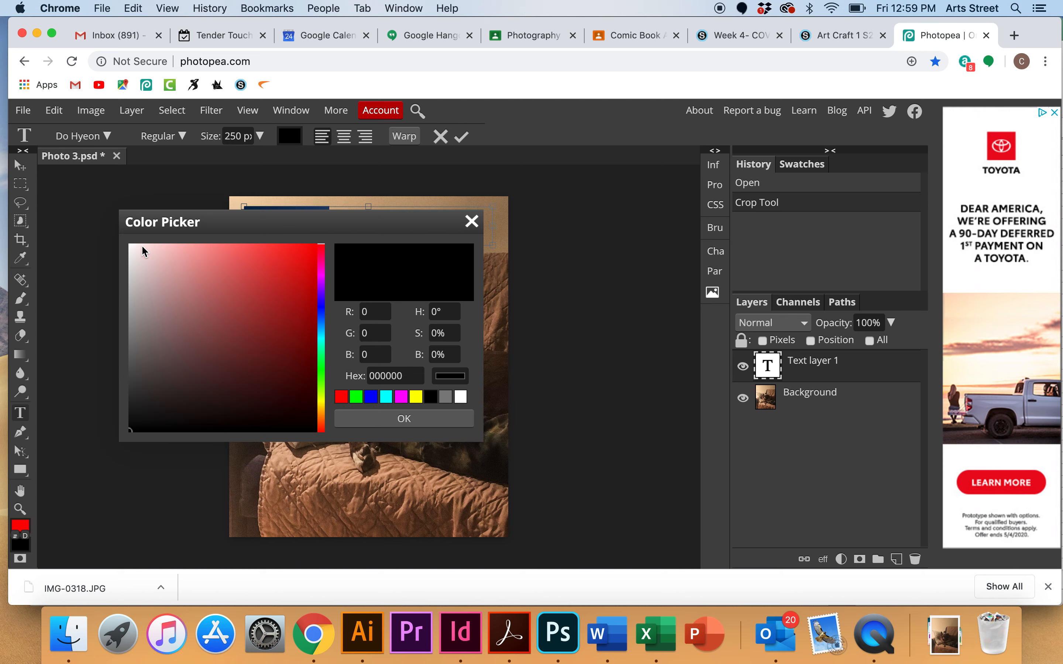
{"action": "left_click", "coordinate": [130, 245]}
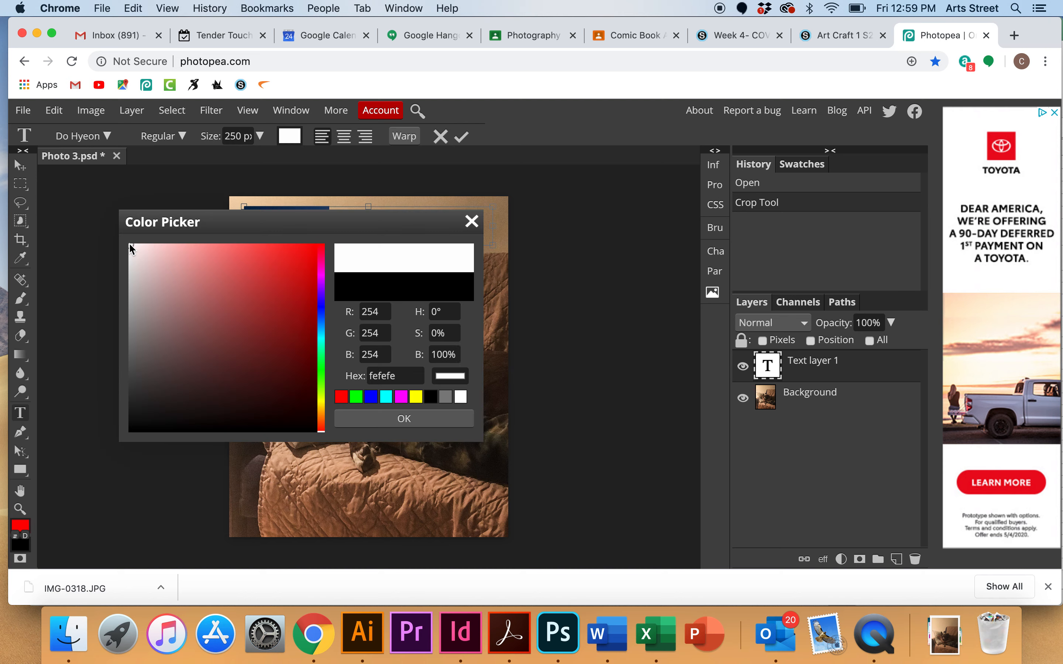
{"action": "left_click", "coordinate": [320, 337]}
{"action": "left_click", "coordinate": [324, 312]}
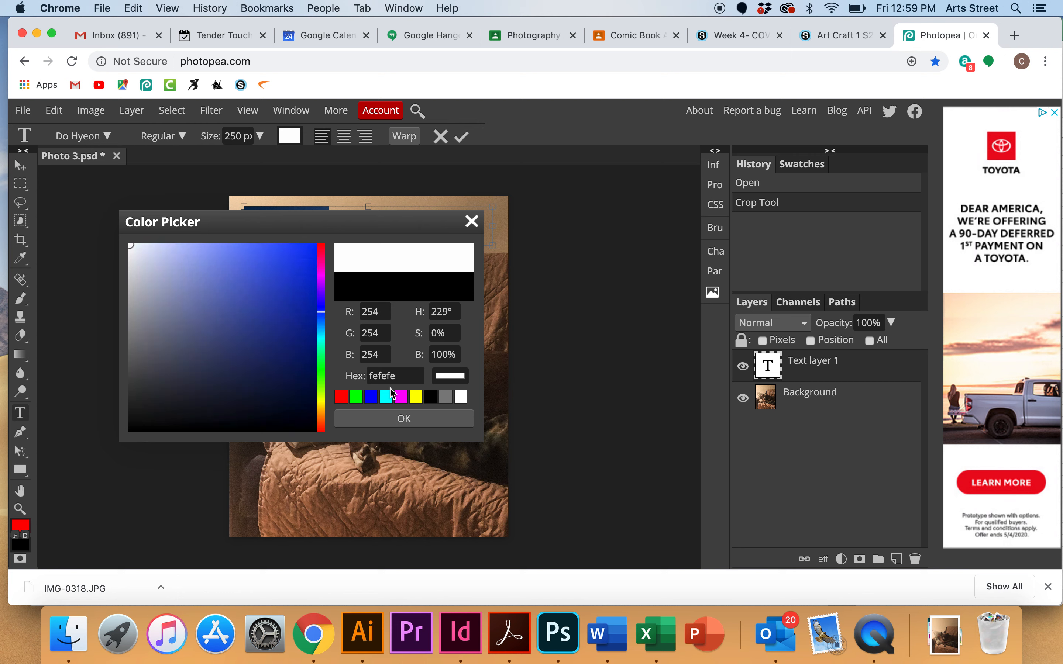
{"action": "left_click", "coordinate": [461, 398]}
{"action": "left_click", "coordinate": [404, 419]}
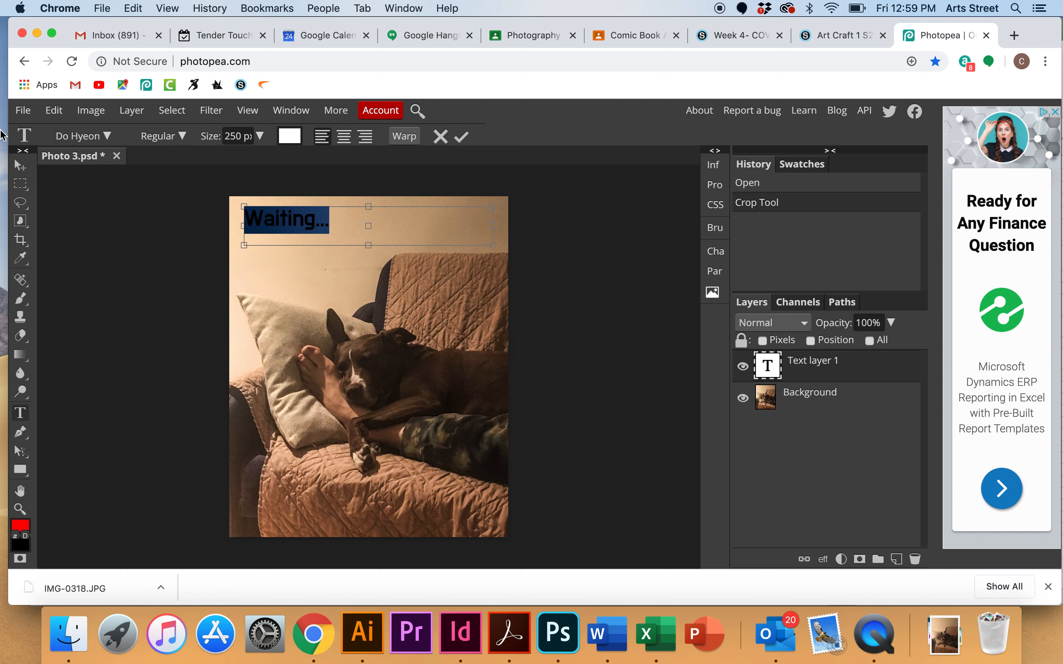
Finish the text entry and move "Waiting..." down the wall to just above the pillow
{"action": "left_click", "coordinate": [19, 166]}
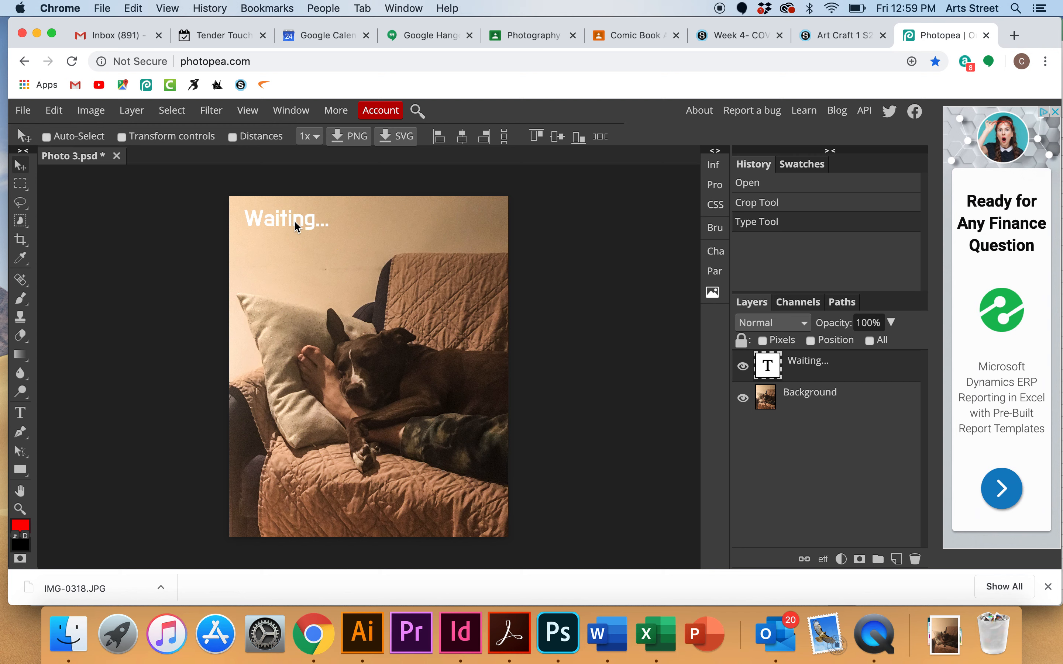
{"action": "left_click_drag", "start_coordinate": [294, 223], "coordinate": [321, 280]}
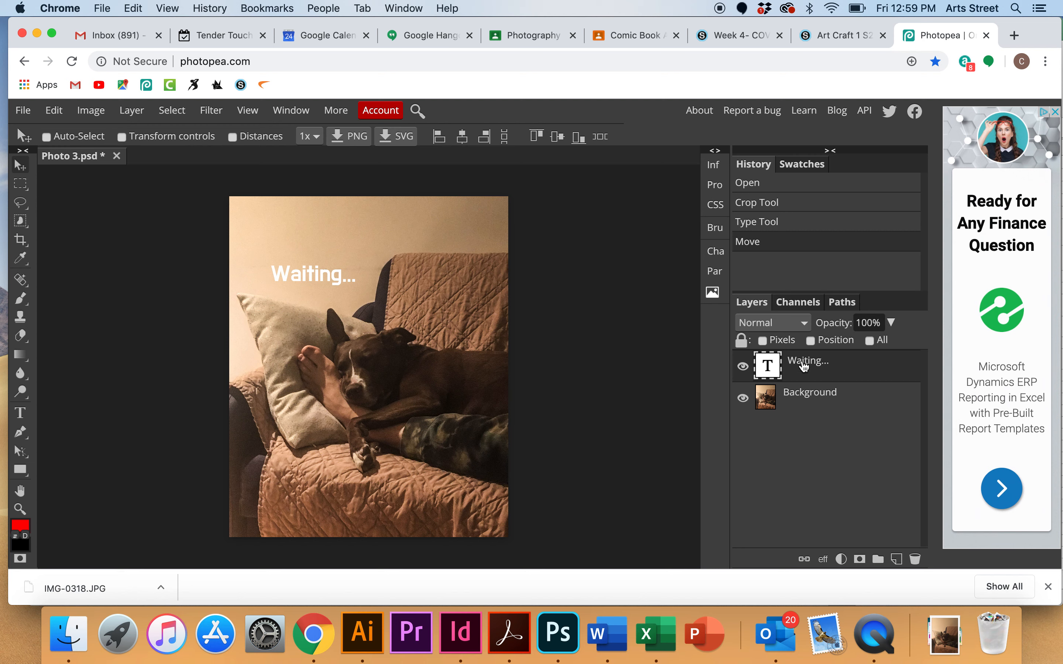
Hide and show the "Waiting..." layer and the Background layer in turn to check what each contains
{"action": "left_click", "coordinate": [742, 370]}
{"action": "left_click", "coordinate": [742, 370]}
{"action": "left_click", "coordinate": [743, 399]}
{"action": "left_click", "coordinate": [744, 398]}
Reopen the "Waiting..." text for editing, leave its wording as is, and nudge it slightly up and to the right
{"action": "left_click", "coordinate": [20, 413]}
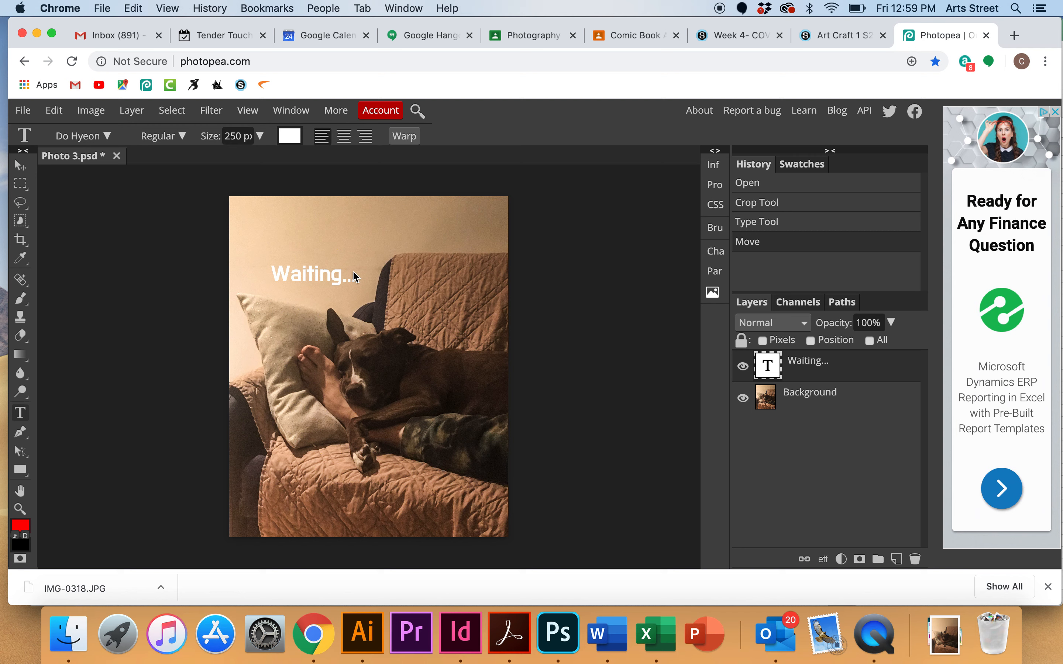
{"action": "left_click_drag", "start_coordinate": [344, 273], "coordinate": [273, 276]}
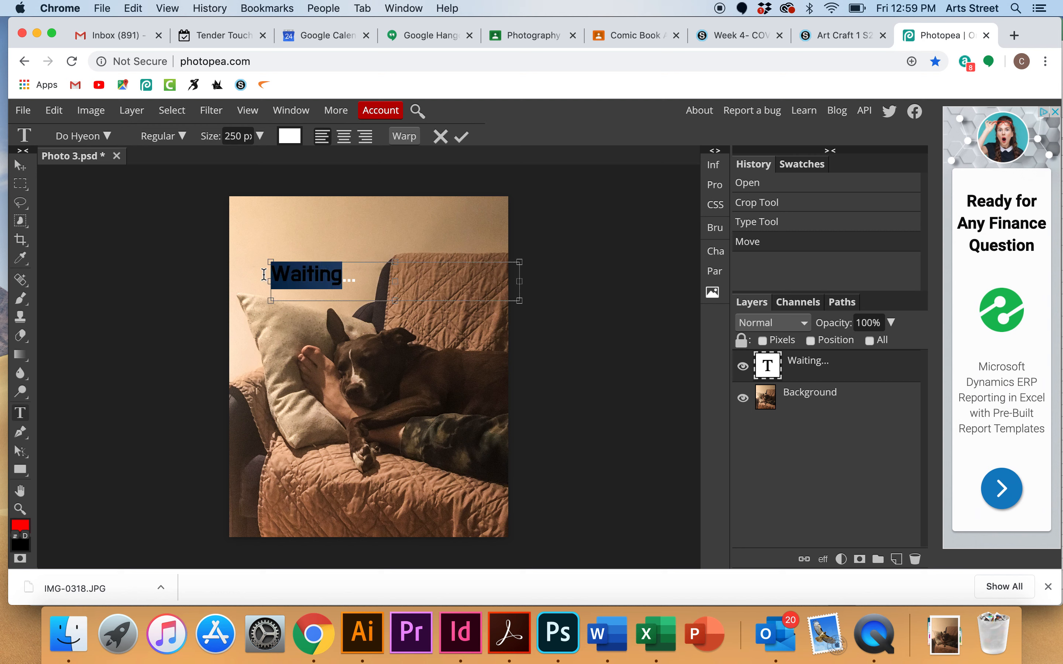
{"action": "left_click", "coordinate": [21, 167]}
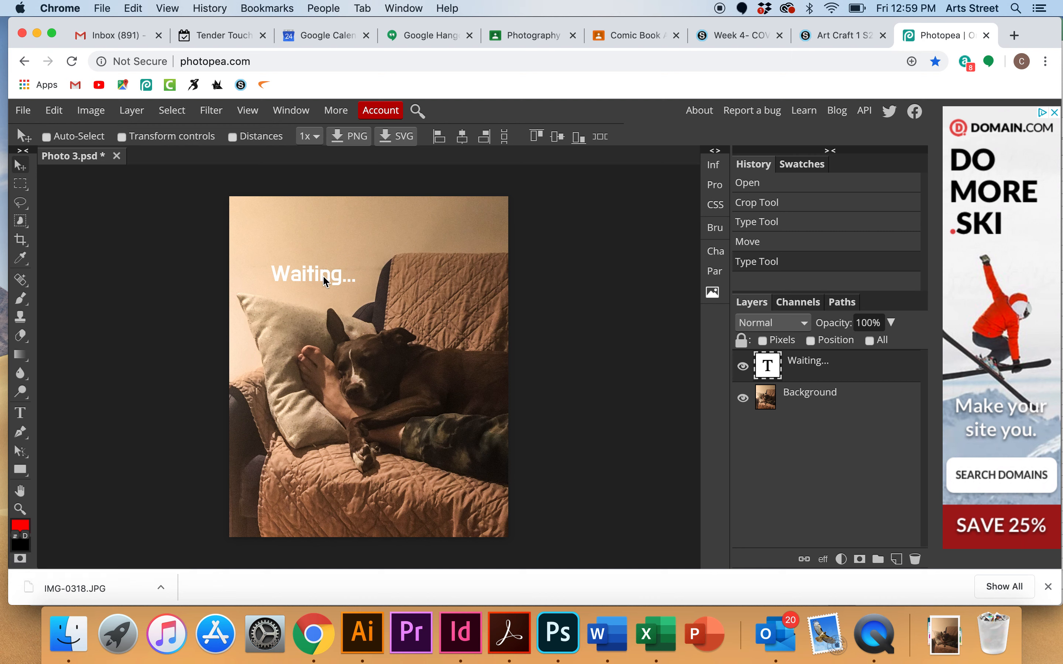
{"action": "mouse_move", "coordinate": [312, 277]}
{"action": "left_mouse_down"}
{"action": "mouse_move", "coordinate": [314, 259]}
{"action": "mouse_move", "coordinate": [317, 272]}
{"action": "left_mouse_up"}
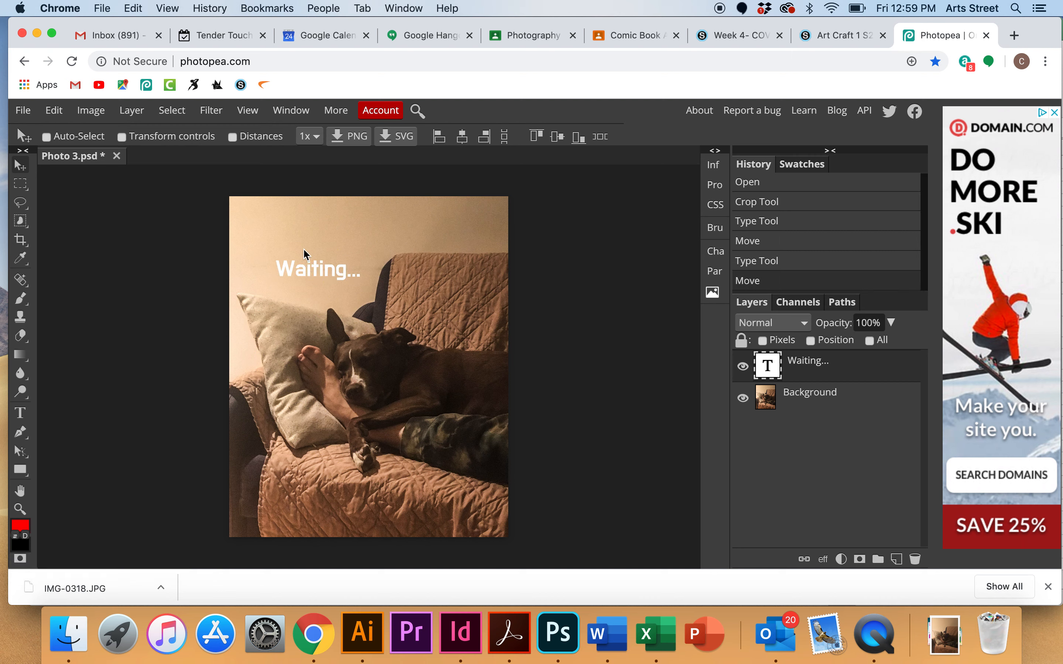
Enable transform controls and enlarge the "Waiting..." text to about 136% width and 184% height on the wall above the pillow
{"action": "left_click", "coordinate": [122, 137]}
{"action": "left_click_drag", "start_coordinate": [359, 261], "coordinate": [335, 268]}
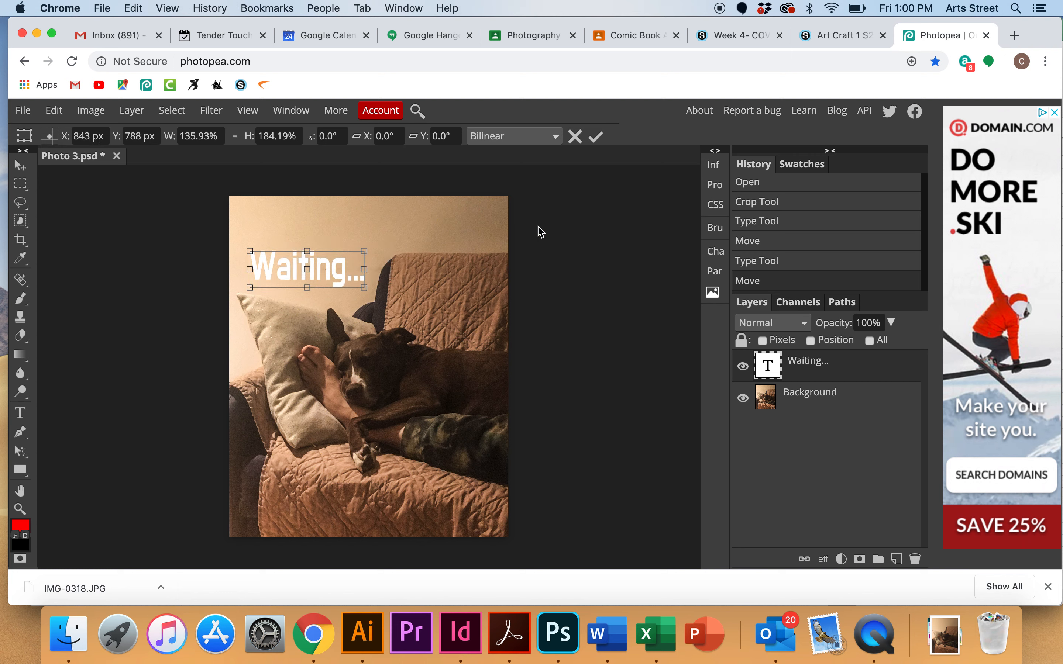
{"action": "left_click", "coordinate": [597, 139]}
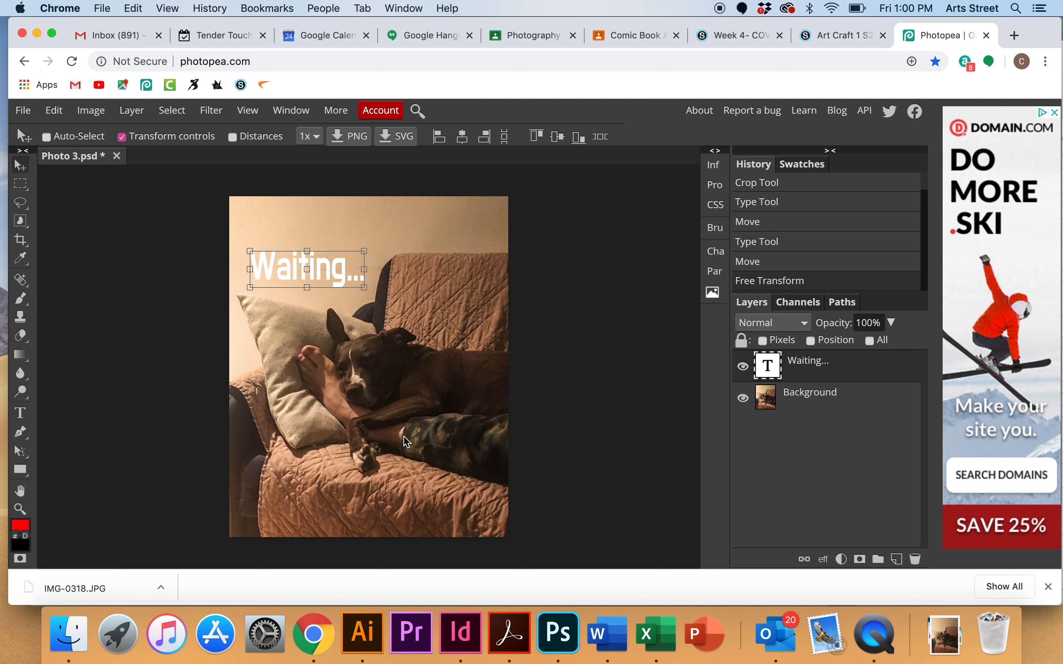
Save the captioned dog photo as the layered PSD file Photo 3.psd
{"action": "left_click", "coordinate": [23, 111]}
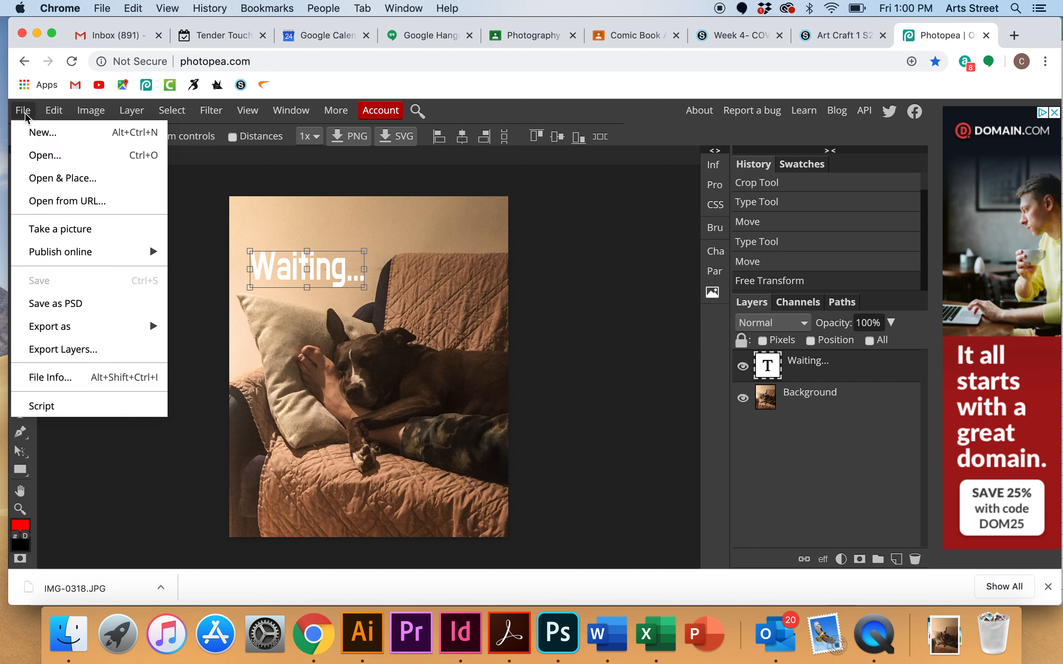
{"action": "left_click", "coordinate": [76, 304]}
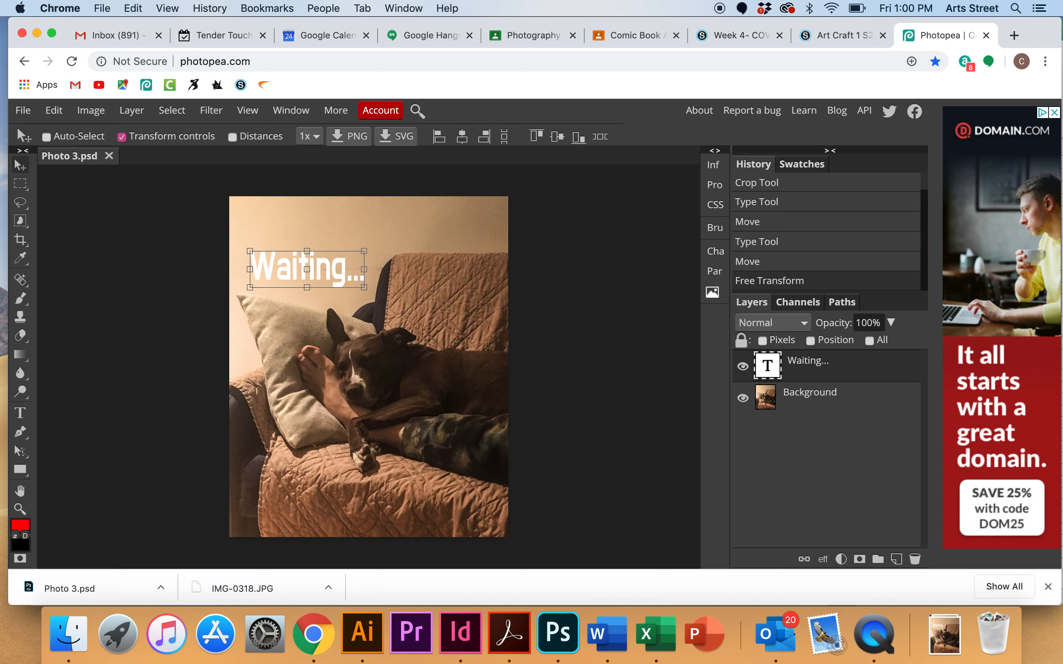
{"action": "left_click", "coordinate": [23, 110]}
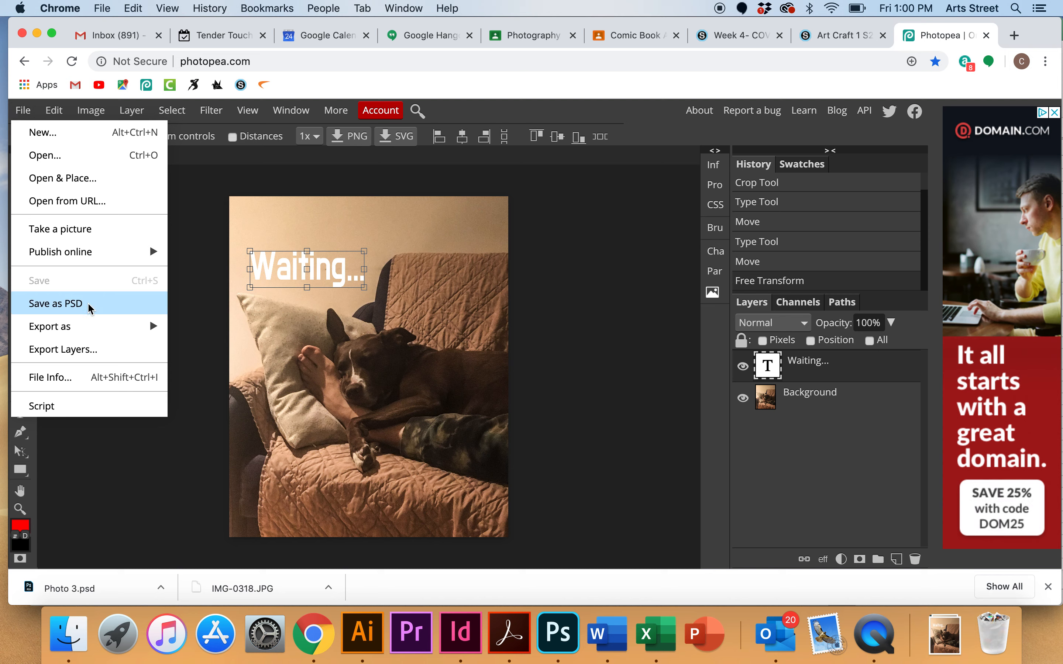
{"action": "mouse_move", "coordinate": [88, 328]}
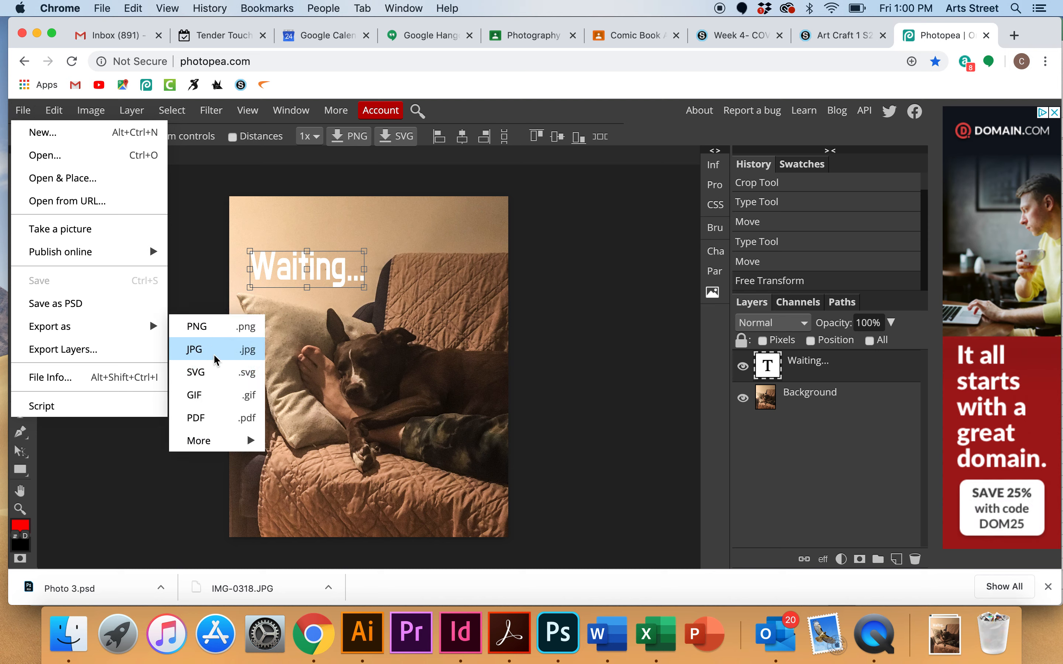
{"action": "left_click", "coordinate": [102, 527]}
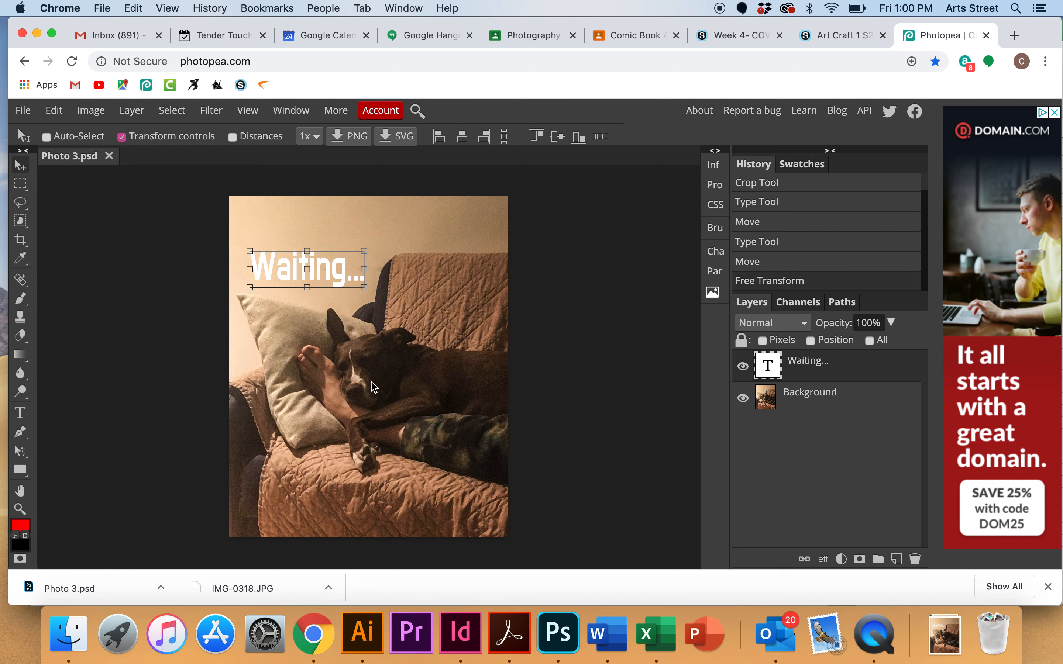